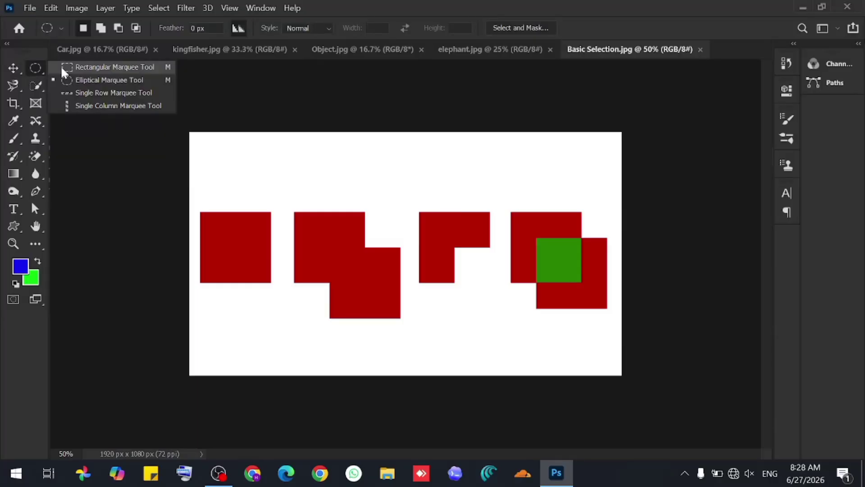
drag(12, 90, 41, 86)
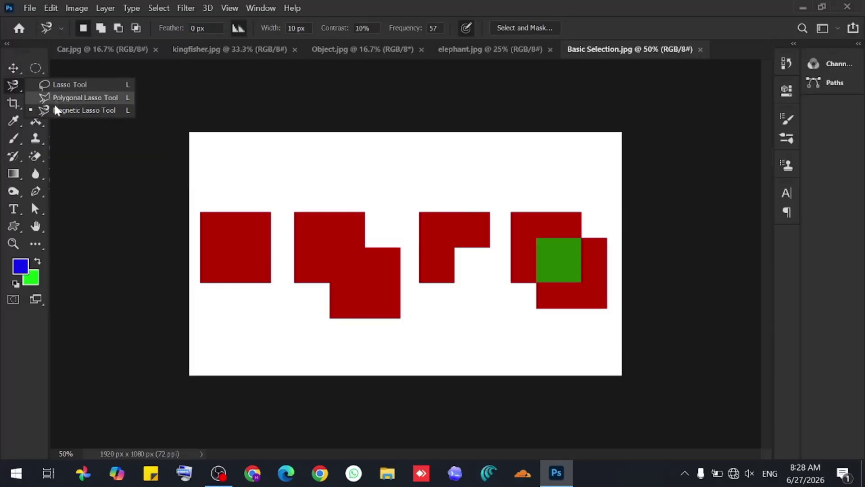
drag(34, 85, 72, 90)
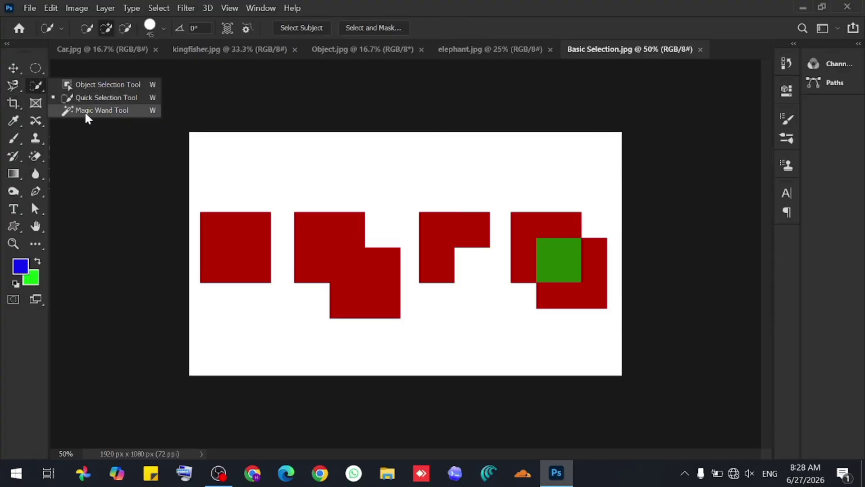
click(40, 69)
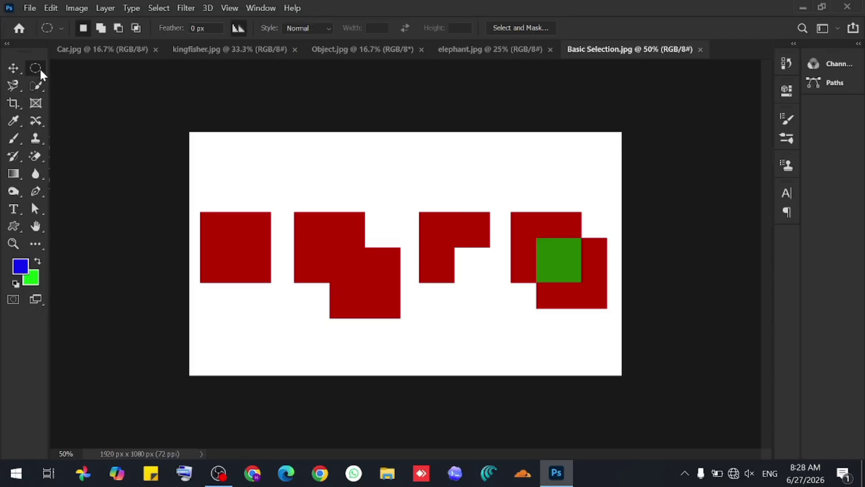
key(shift+m)
key(shift+m)
- Select the leftmost red square in Basic Selection.jpg with the Rectangular Marquee tool
right_click(36, 67)
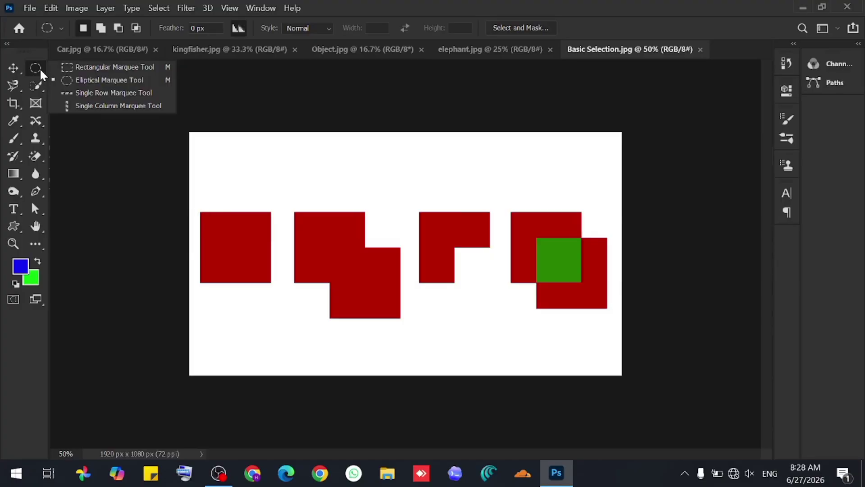
click(90, 68)
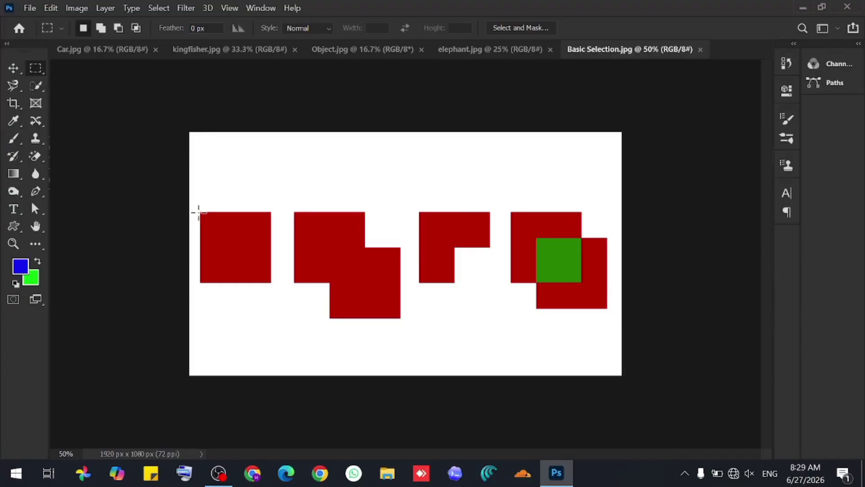
drag(198, 211, 272, 283)
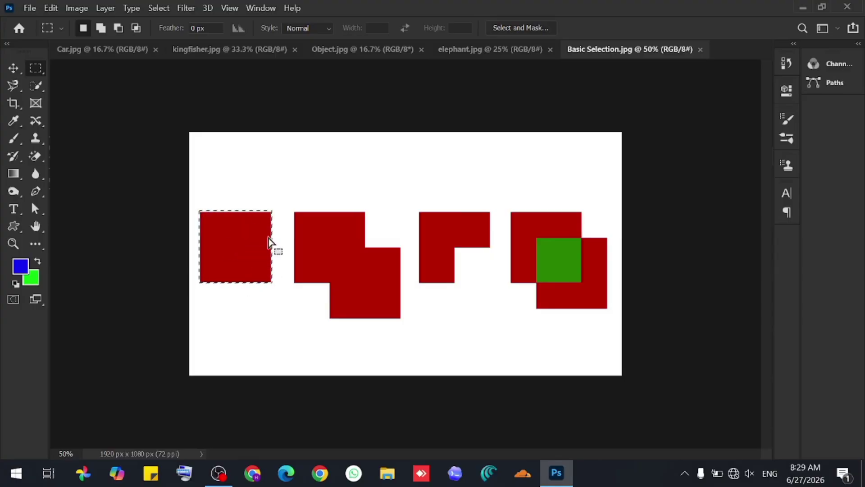
- Apply the Chalk & Charcoal filter from the Filter Gallery to the selected square and clear the selection
click(182, 10)
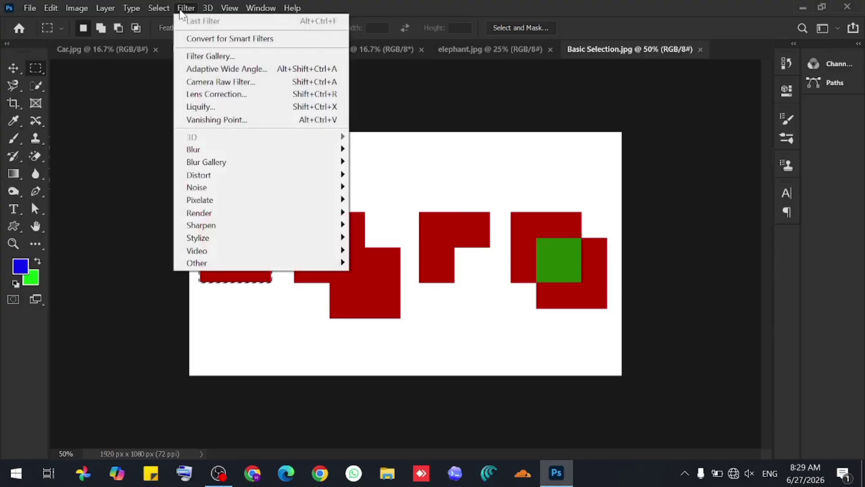
click(184, 8)
click(184, 8)
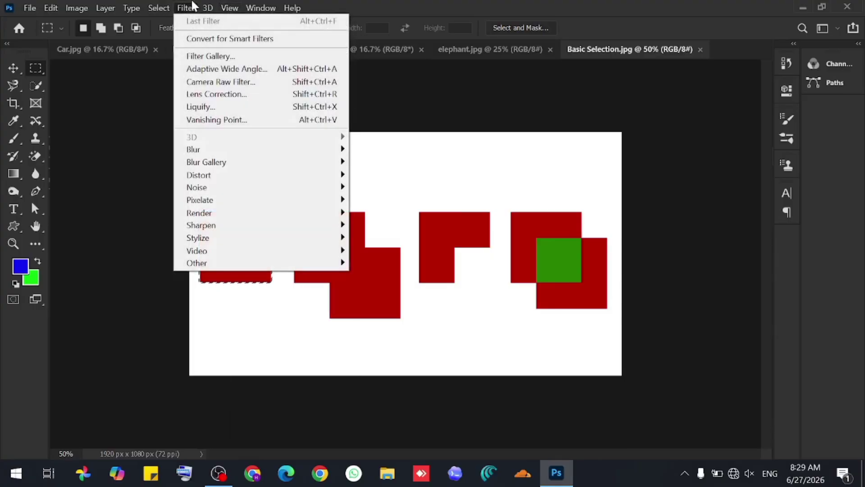
click(242, 56)
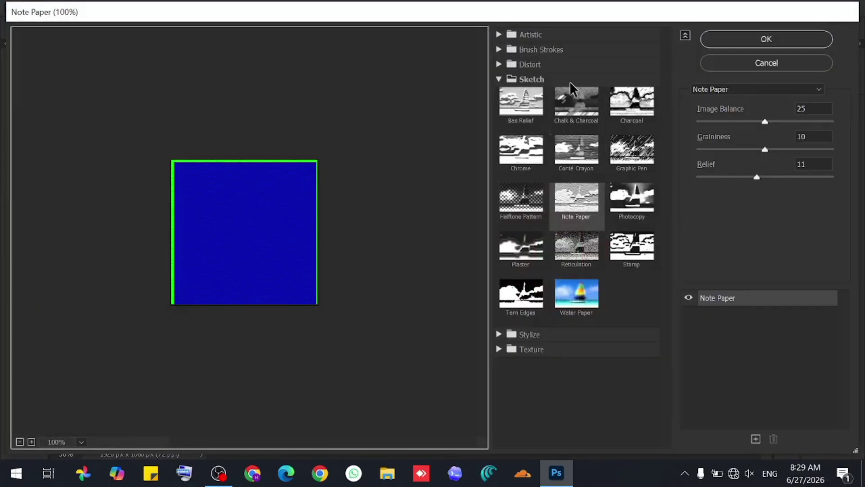
click(566, 101)
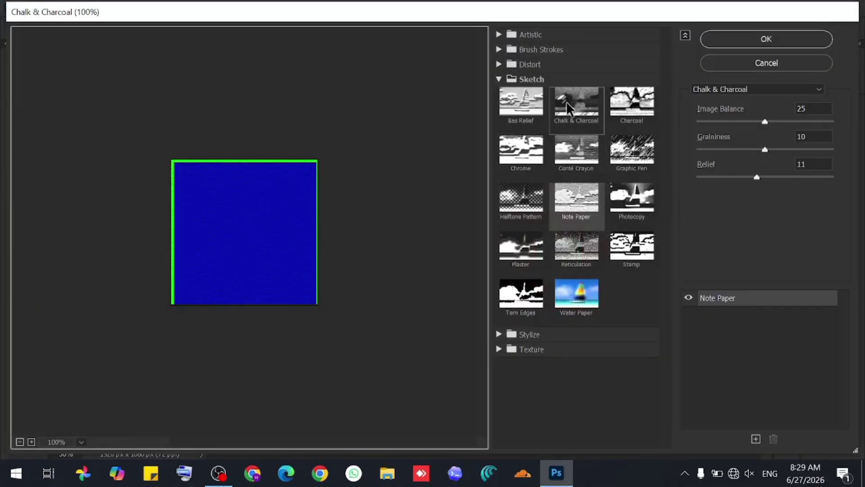
click(729, 45)
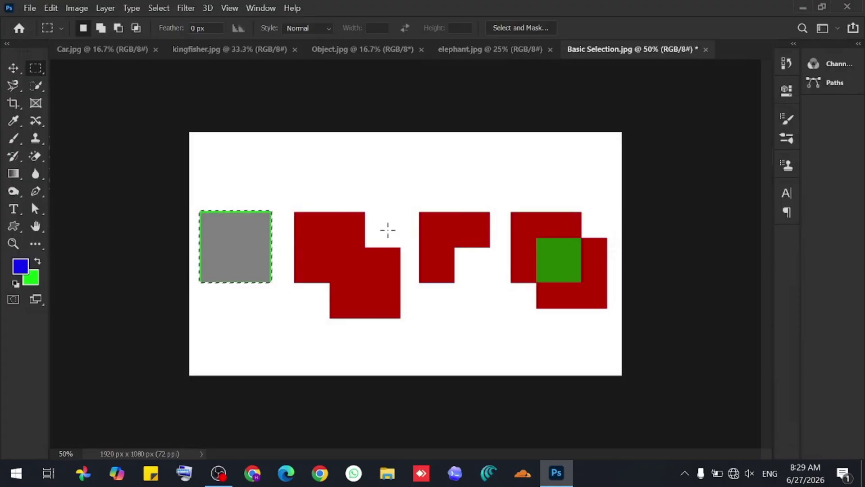
click(413, 230)
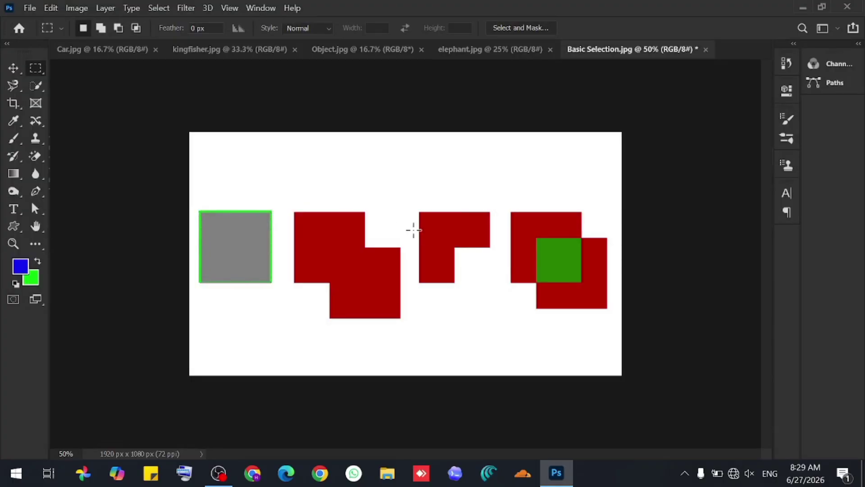
- In Object.jpg, fit an Elliptical Marquee selection of about 709 by 607 px around the dark coffee in the cup
click(378, 50)
right_click(40, 67)
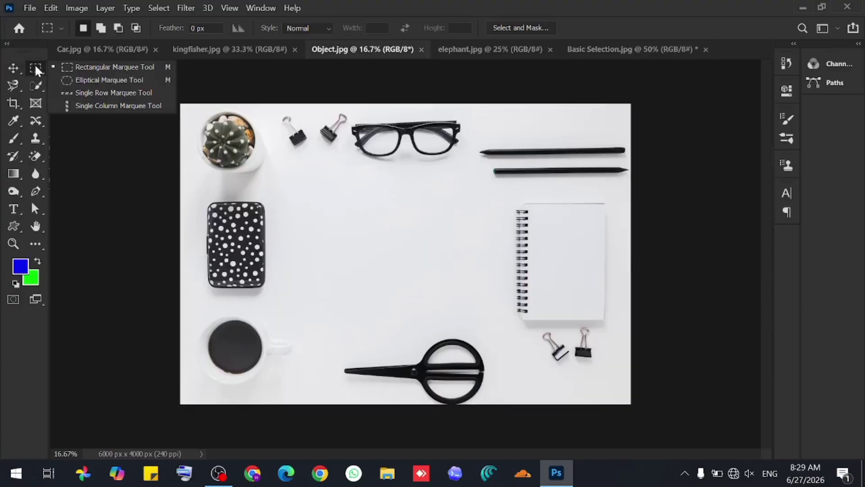
click(110, 81)
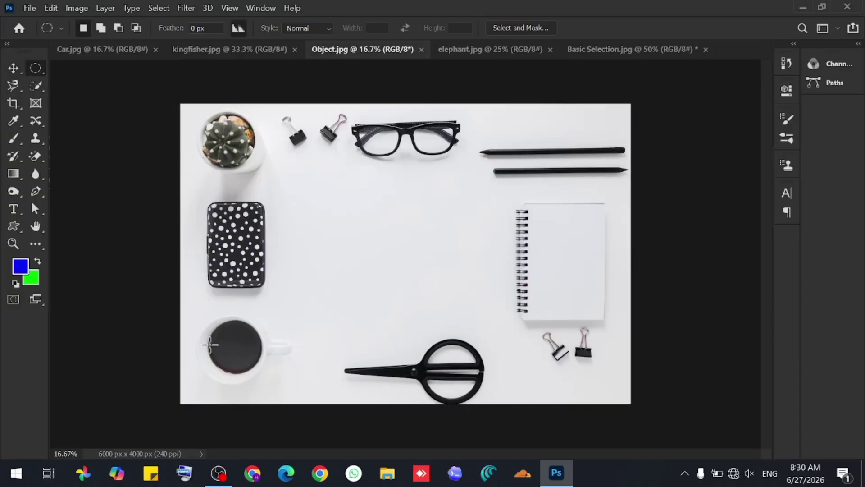
drag(214, 338, 256, 320)
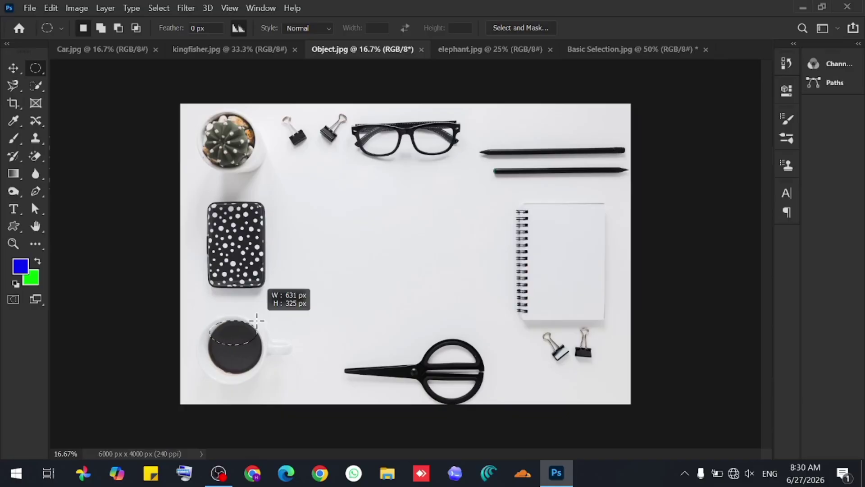
drag(257, 320, 257, 320)
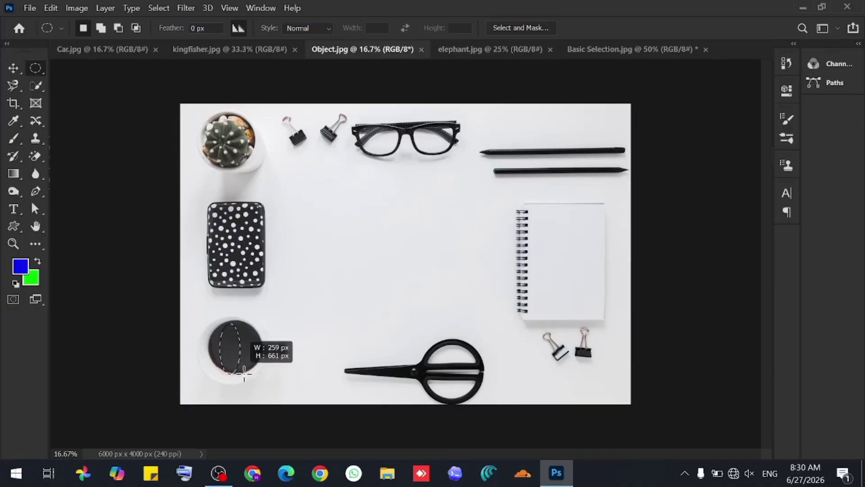
drag(256, 369, 267, 369)
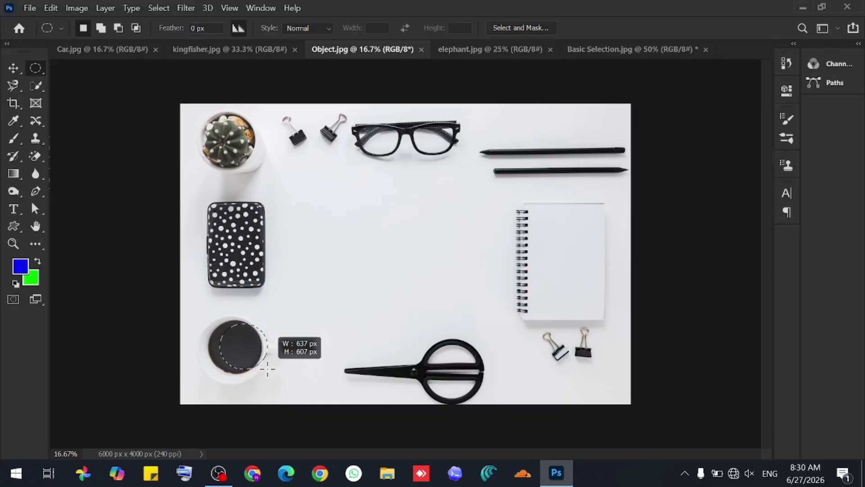
key(space)
drag(267, 369, 260, 372)
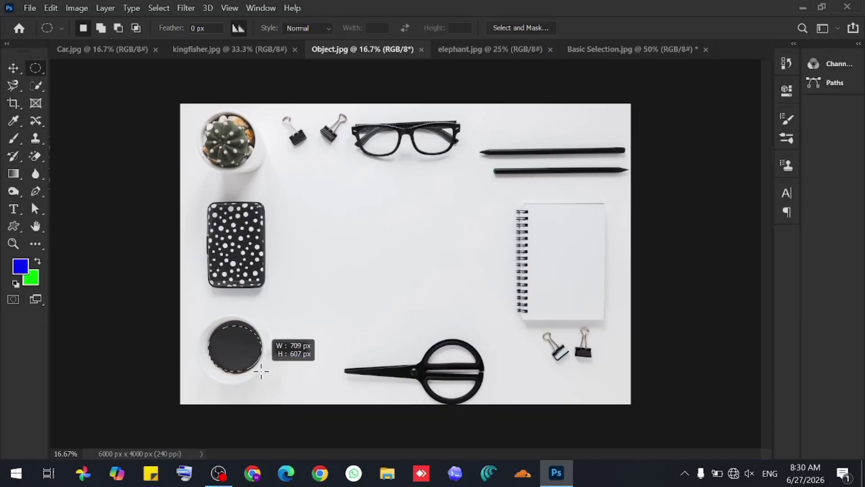
drag(261, 372, 261, 371)
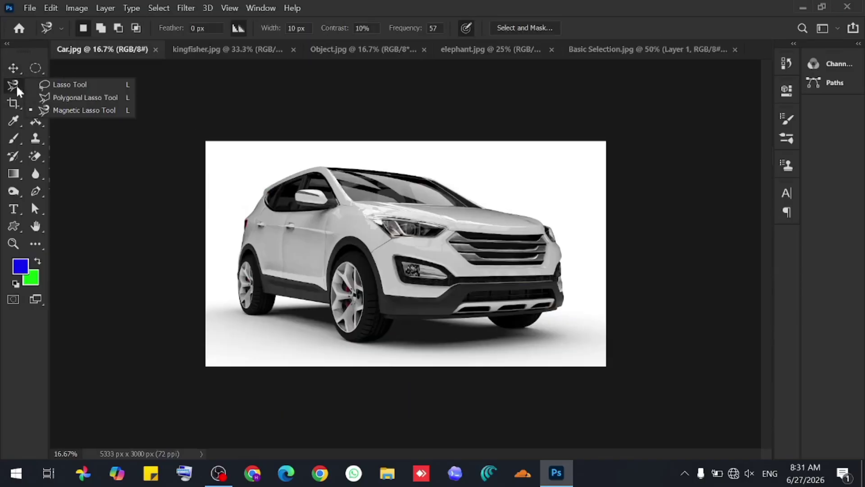
- Trace a freehand Lasso selection around the whole car in Car.jpg
click(70, 86)
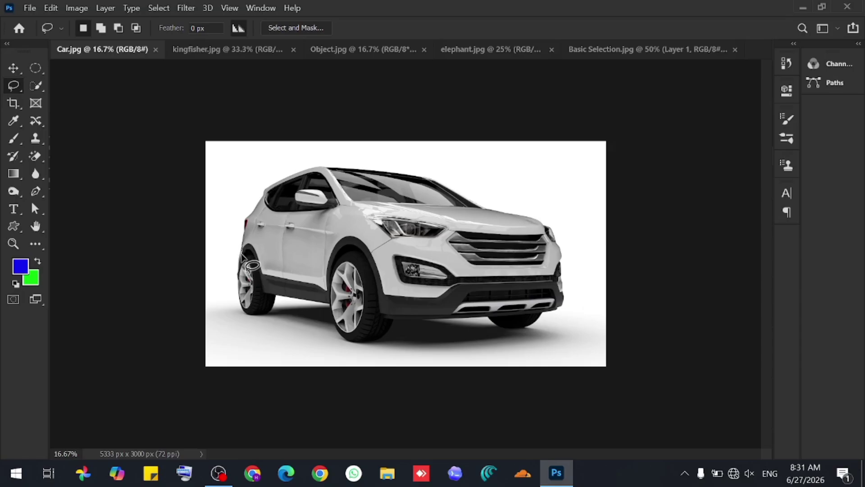
mouse_move(244, 281)
mouse_down()
mouse_move(251, 317)
mouse_move(264, 295)
mouse_move(334, 308)
mouse_move(352, 343)
mouse_move(402, 315)
mouse_move(561, 313)
mouse_move(565, 229)
mouse_move(439, 179)
mouse_move(325, 170)
mouse_move(265, 197)
mouse_move(244, 230)
mouse_move(244, 256)
mouse_up()
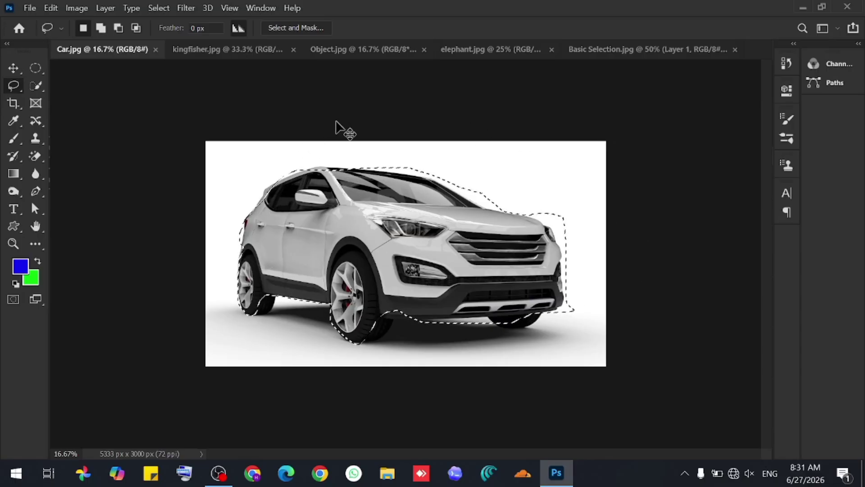
- Paste the lassoed car into a new document and shift it slightly within the canvas
key(ctrl+n)
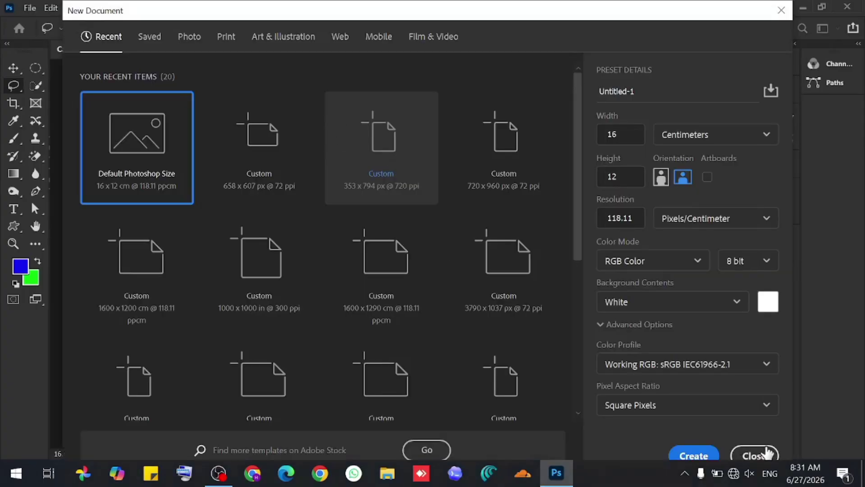
click(694, 456)
key(ctrl+v)
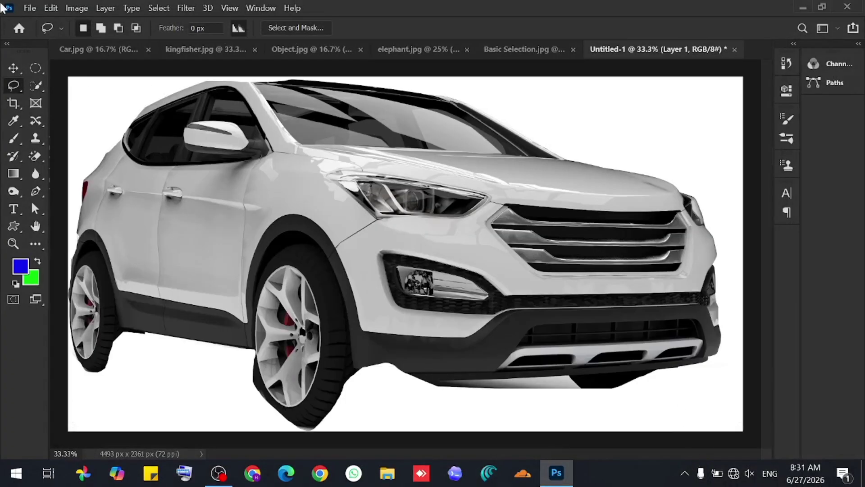
key(v)
drag(529, 320, 559, 321)
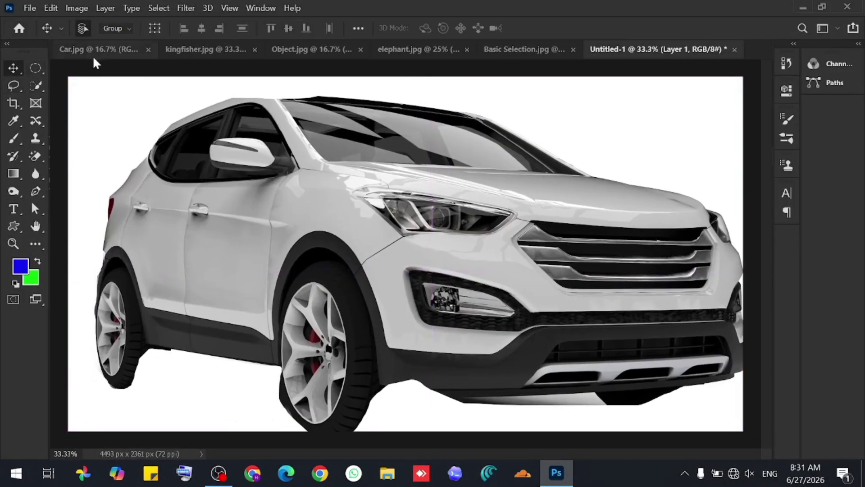
- Clear the freehand selection in Car.jpg and activate the Polygonal Lasso tool
click(93, 56)
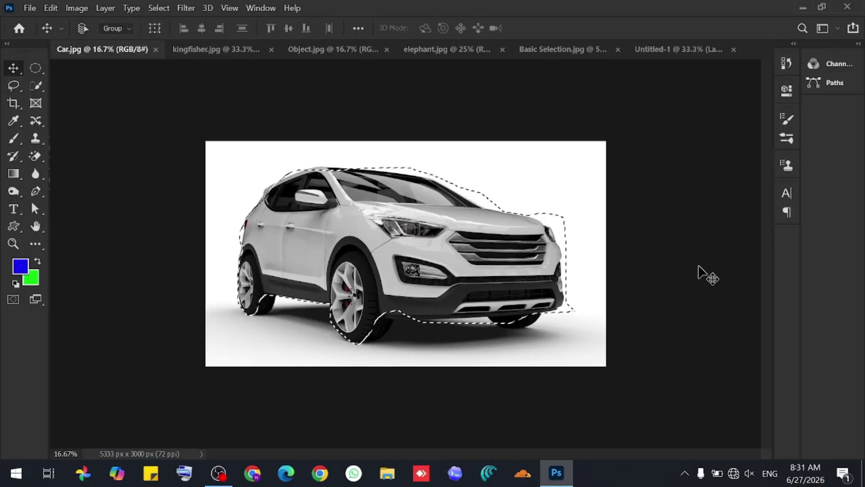
key(ctrl+d)
click(14, 85)
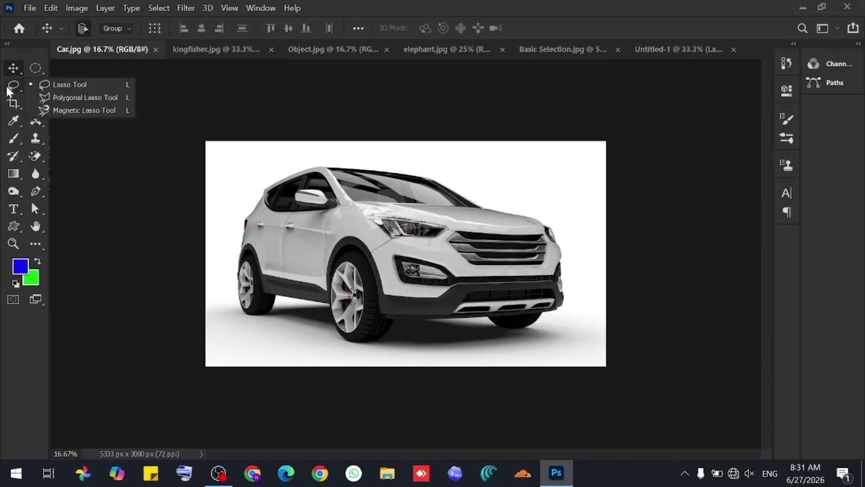
click(68, 98)
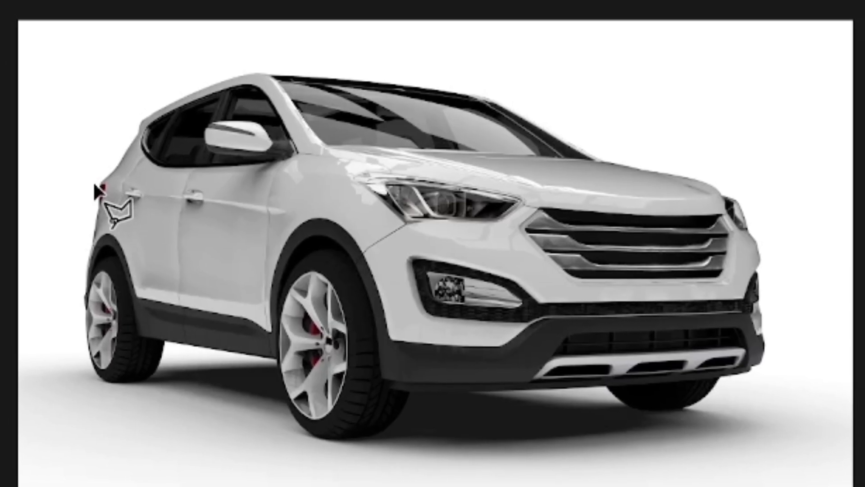
- Outline the car with straight Polygonal Lasso segments along the wheels, underside, front and roof, closing the selection at the tail light
click(98, 184)
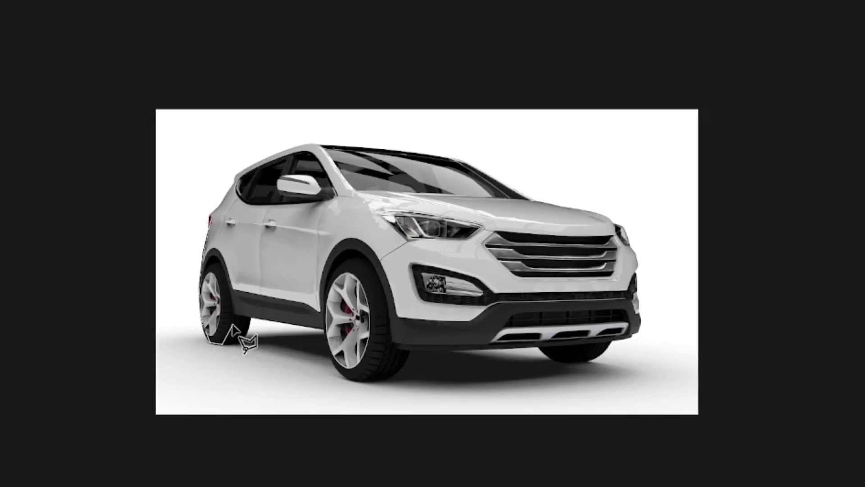
click(238, 319)
click(327, 321)
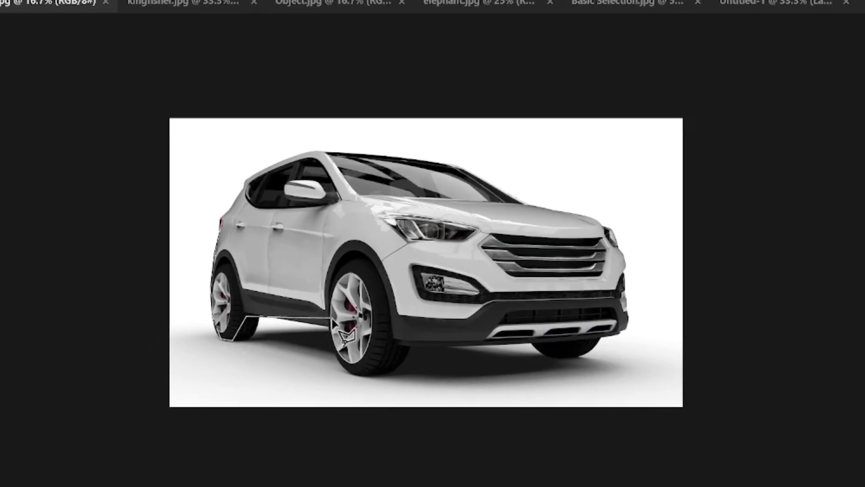
click(266, 309)
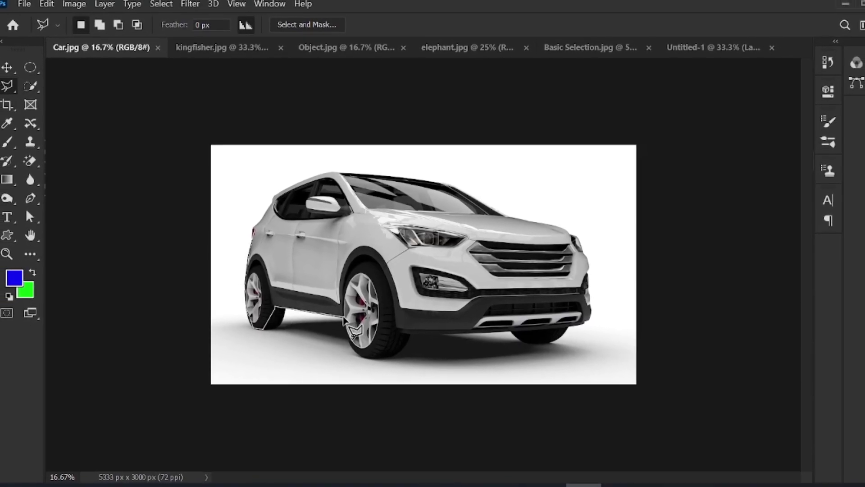
click(345, 321)
click(365, 356)
click(397, 329)
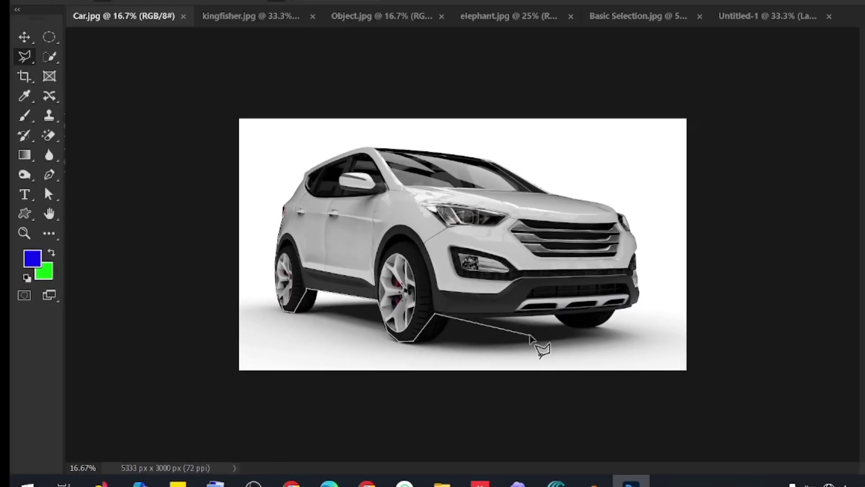
click(620, 213)
click(491, 160)
click(371, 147)
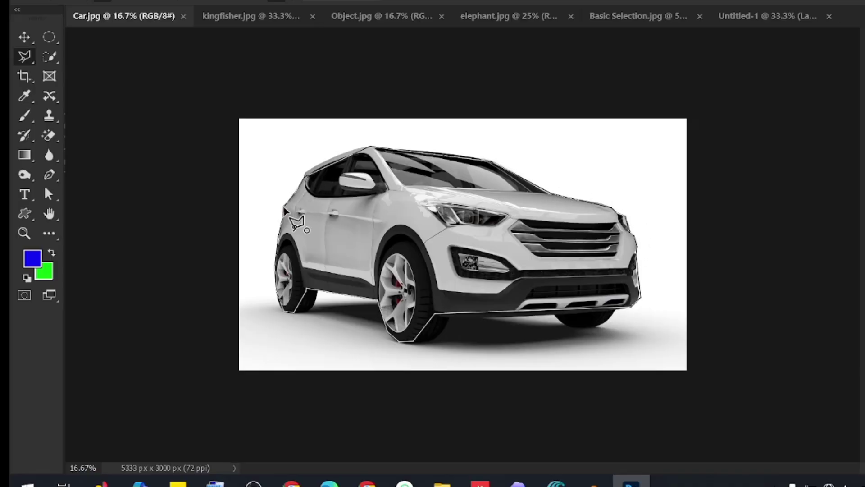
click(294, 228)
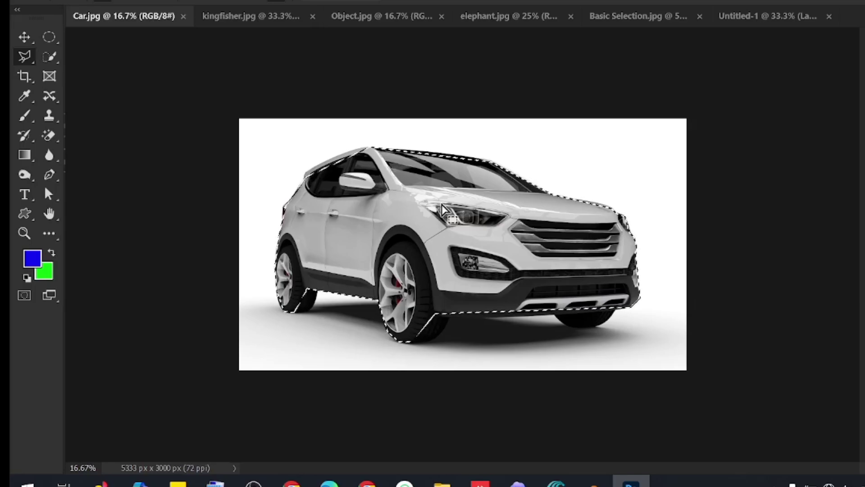
- Clear the polygonal selection around the car and activate the Magnetic Lasso tool
key(ctrl+d)
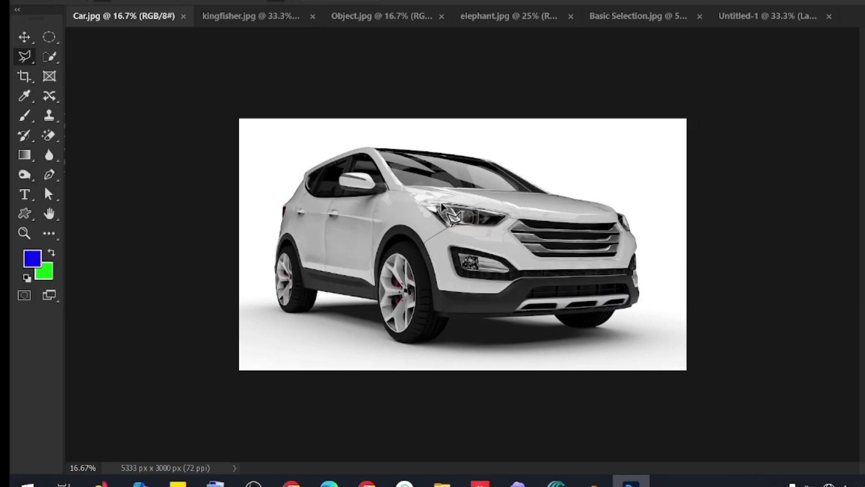
right_click(24, 56)
click(85, 90)
- Trace a Magnetic Lasso selection around the bird and the branch beneath it in kingfisher.jpg
key(ctrl+Tab)
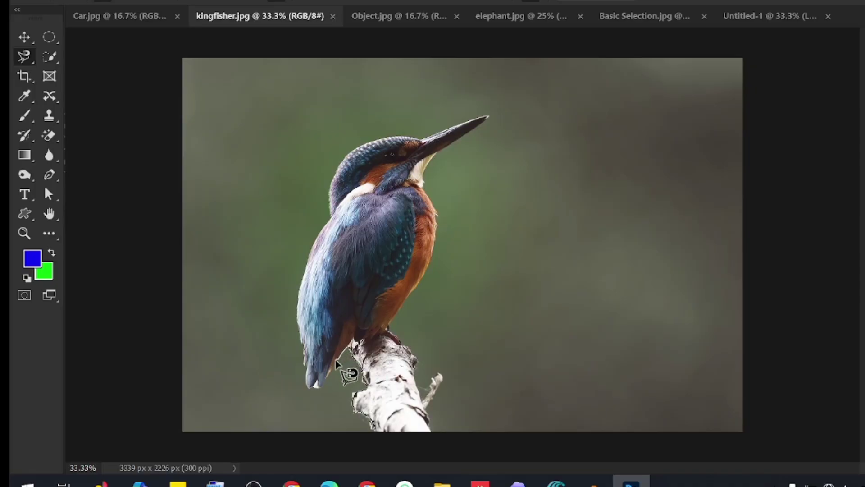
mouse_move(335, 363)
mouse_down()
mouse_move(308, 391)
mouse_move(299, 331)
mouse_up()
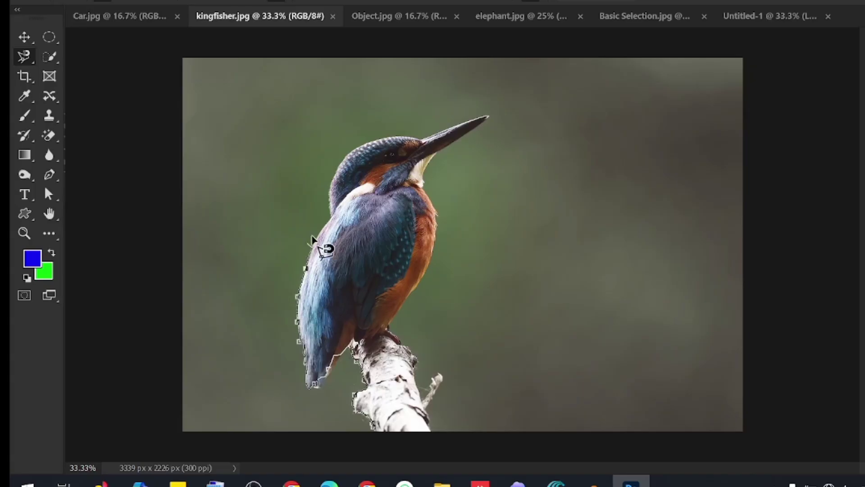
mouse_move(332, 209)
mouse_down()
mouse_move(330, 179)
mouse_move(386, 135)
mouse_move(439, 135)
mouse_move(475, 115)
mouse_move(500, 117)
mouse_move(446, 141)
mouse_move(425, 163)
mouse_up()
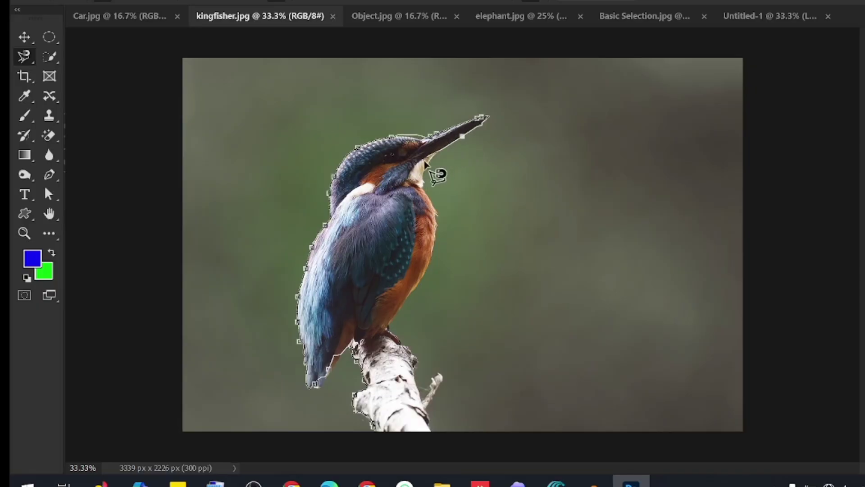
mouse_move(430, 193)
mouse_down()
mouse_move(446, 223)
mouse_move(443, 251)
mouse_move(403, 347)
mouse_move(436, 380)
mouse_move(410, 448)
mouse_move(381, 440)
mouse_up()
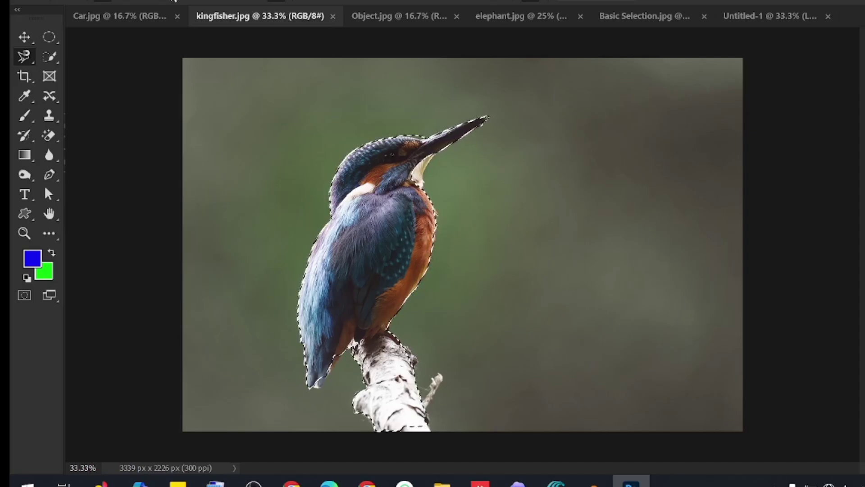
- Open Tree.jpg and paste the selected kingfisher and branch into it
click(72, 1)
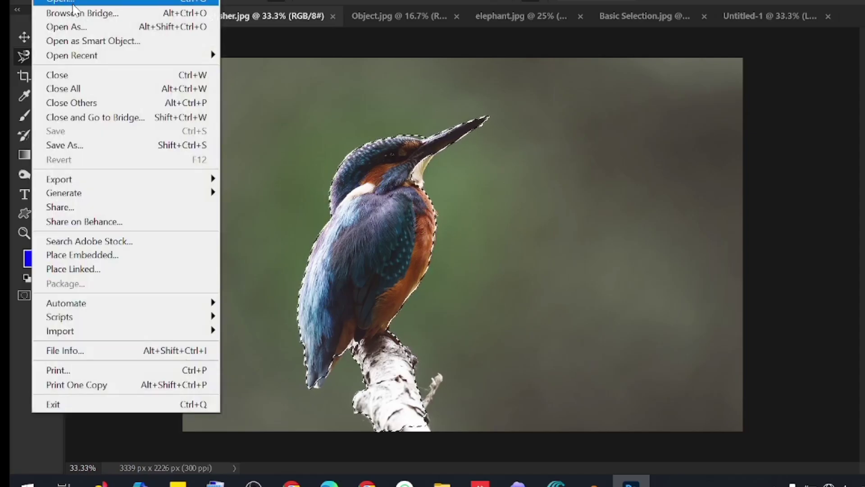
click(72, 3)
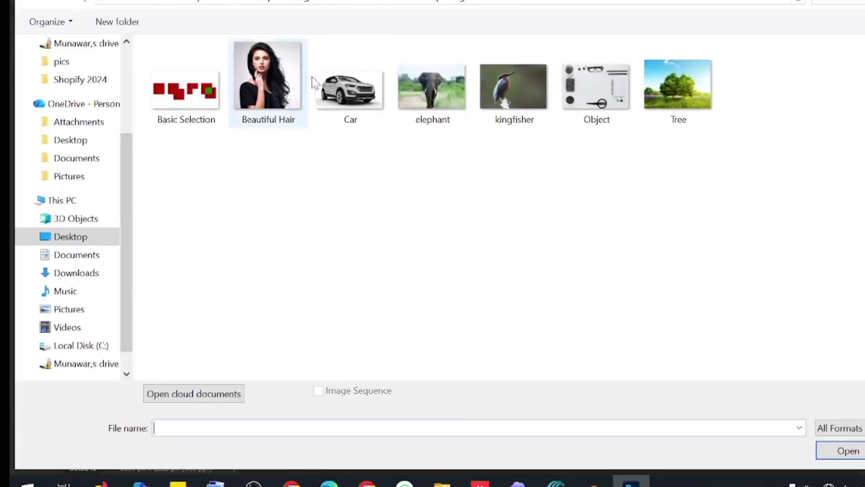
key(Escape)
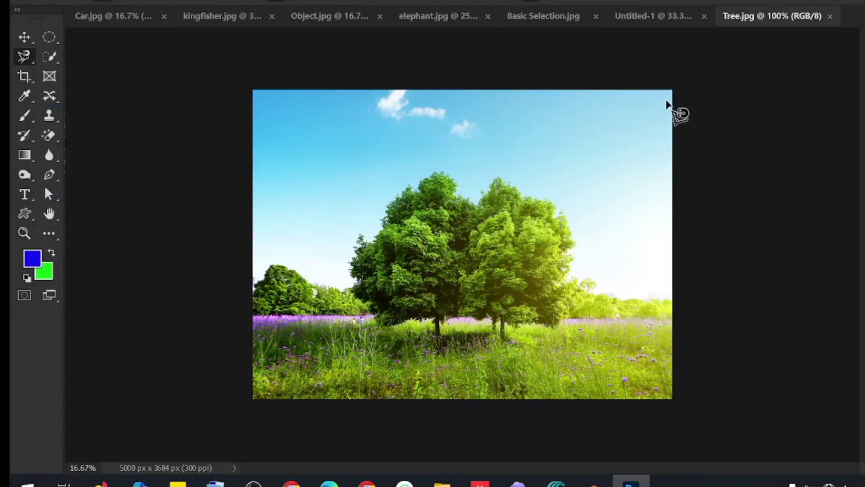
key(ctrl+v)
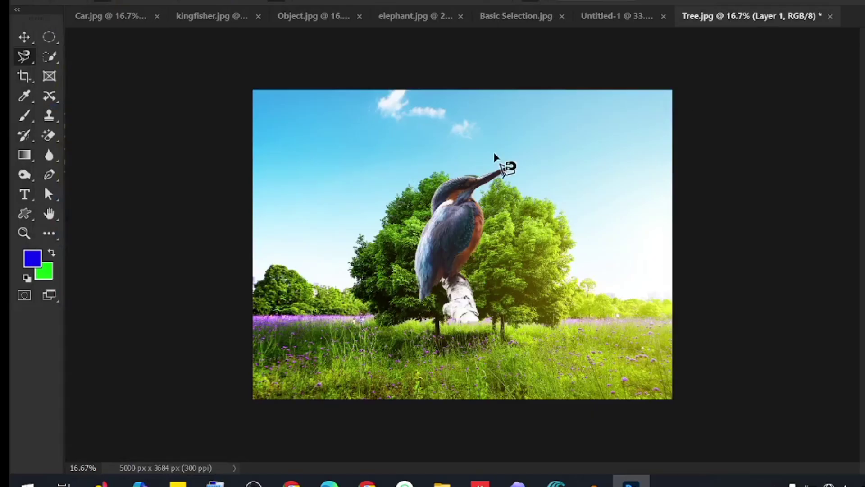
- Move the pasted kingfisher down over the trees and enlarge it with Free Transform, resting the branch on the image's lower edge
click(30, 34)
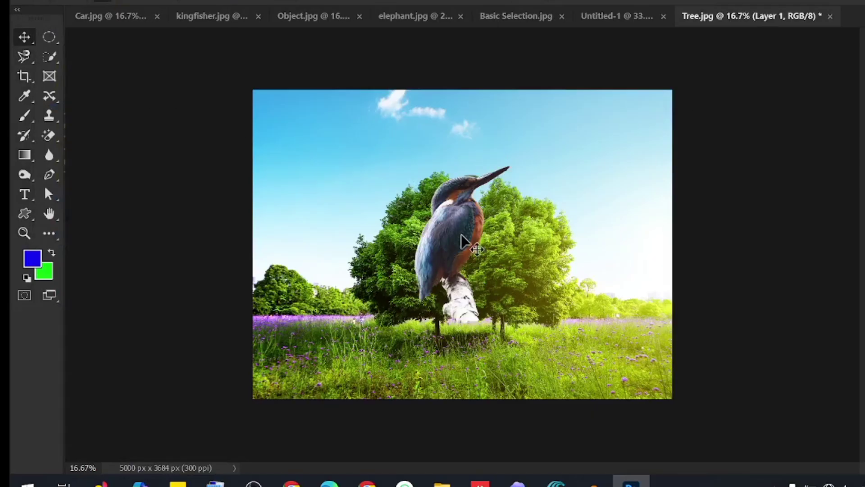
drag(461, 234, 442, 279)
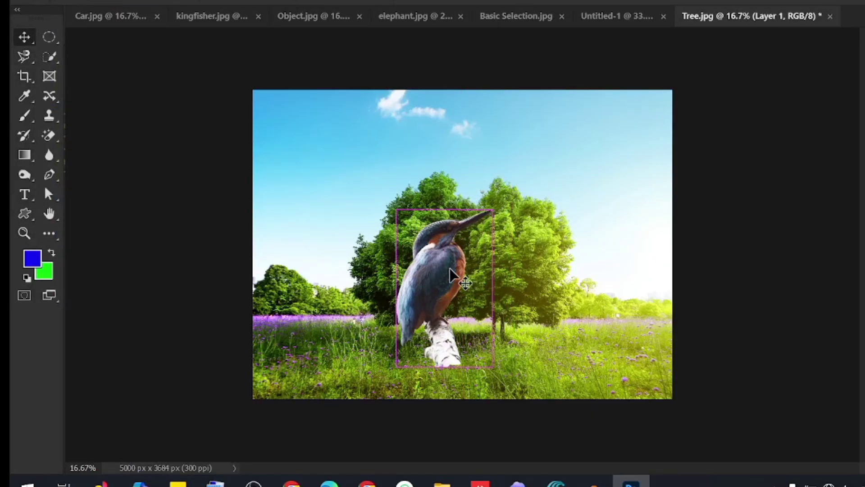
key(ctrl+t)
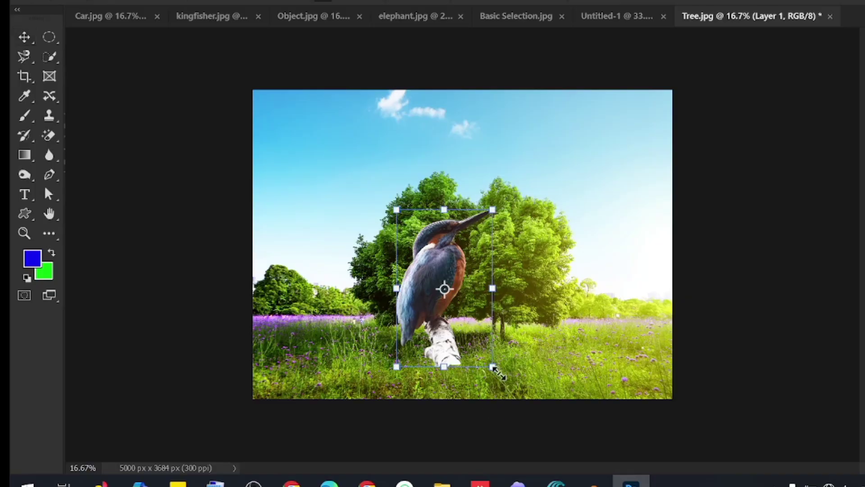
drag(494, 369, 527, 423)
drag(463, 317, 450, 270)
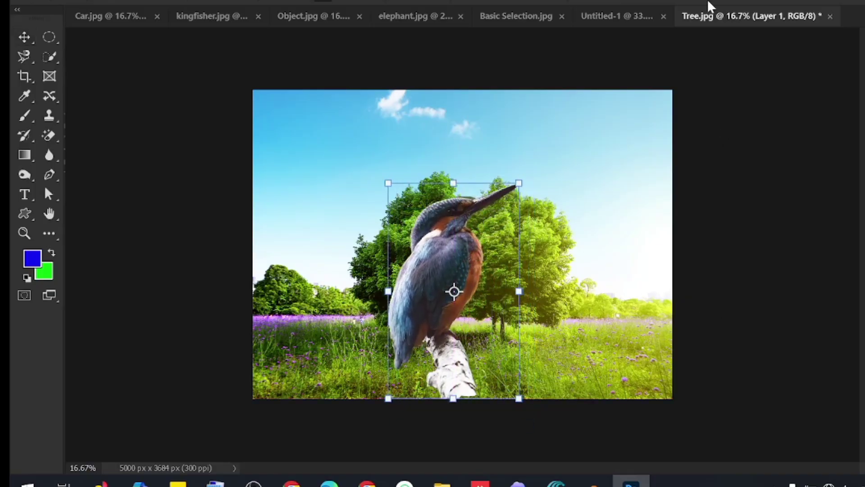
- Activate the Object Selection tool and use it to select the scissors in Object.jpg
click(212, 16)
right_click(48, 57)
click(111, 56)
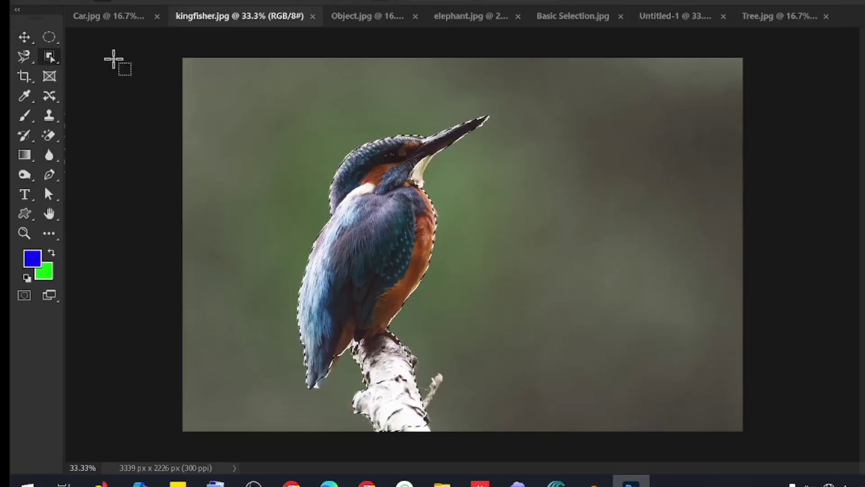
click(368, 21)
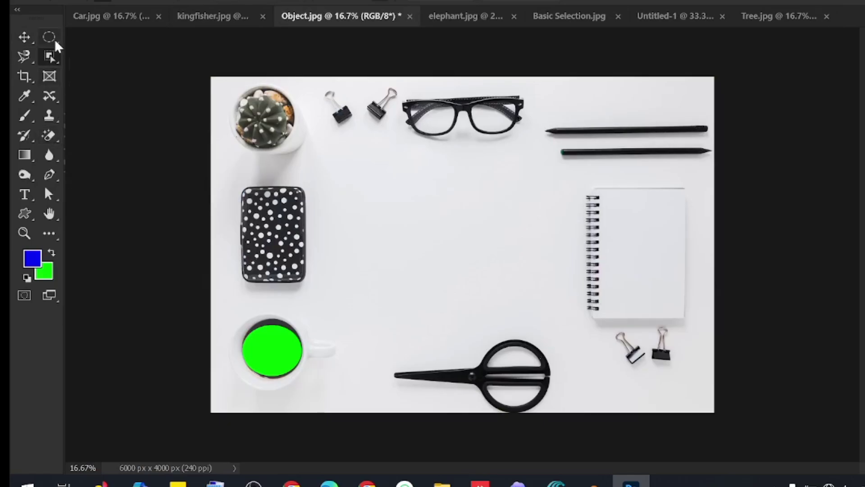
right_click(50, 57)
click(89, 54)
drag(362, 311, 564, 415)
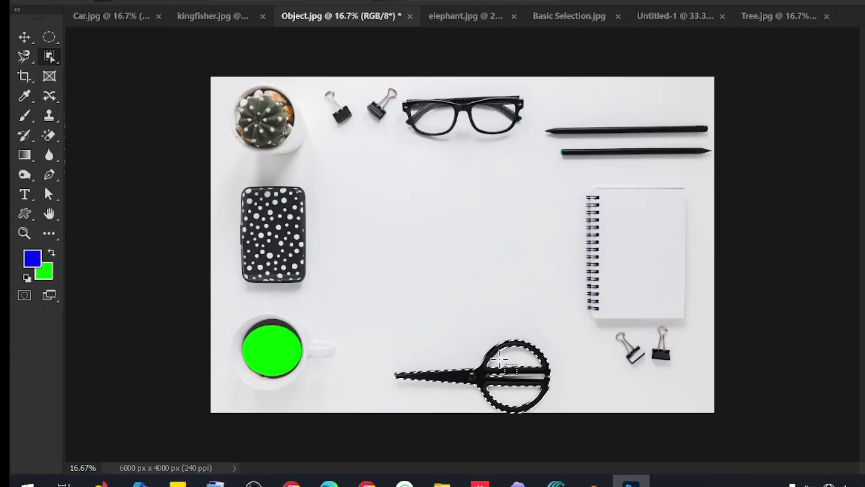
- Clear the object selection in Object.jpg and activate the Magic Wand tool
key(ctrl+d)
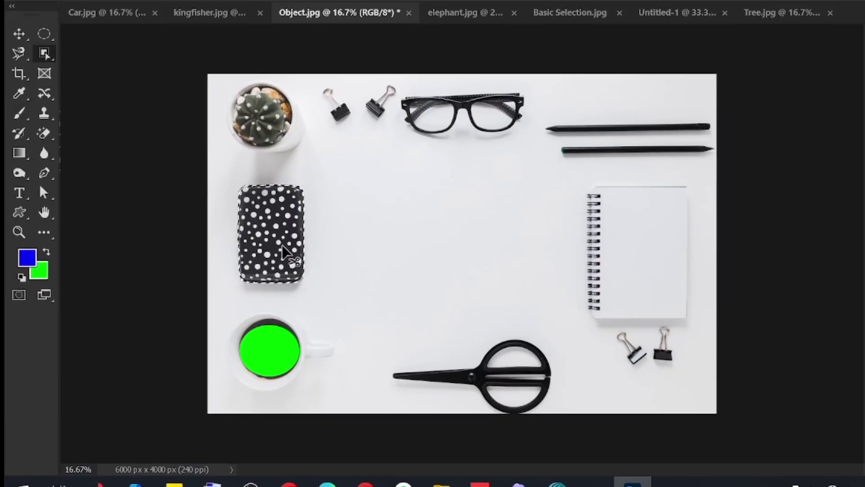
right_click(49, 58)
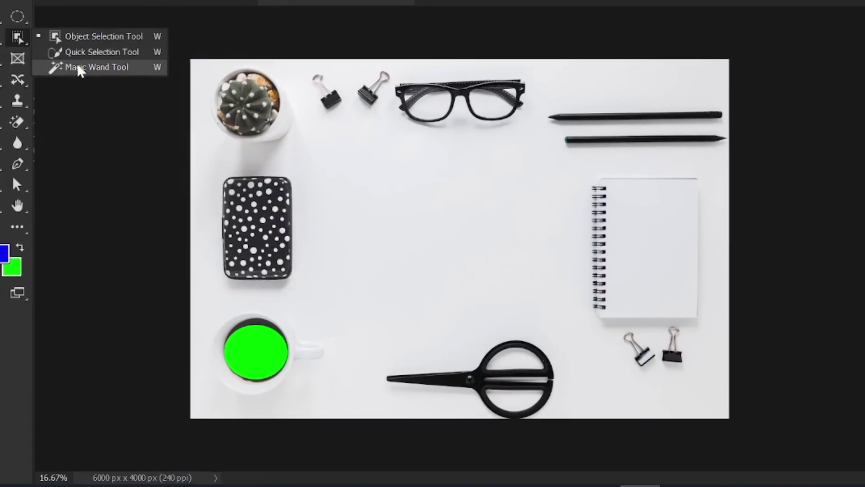
click(85, 56)
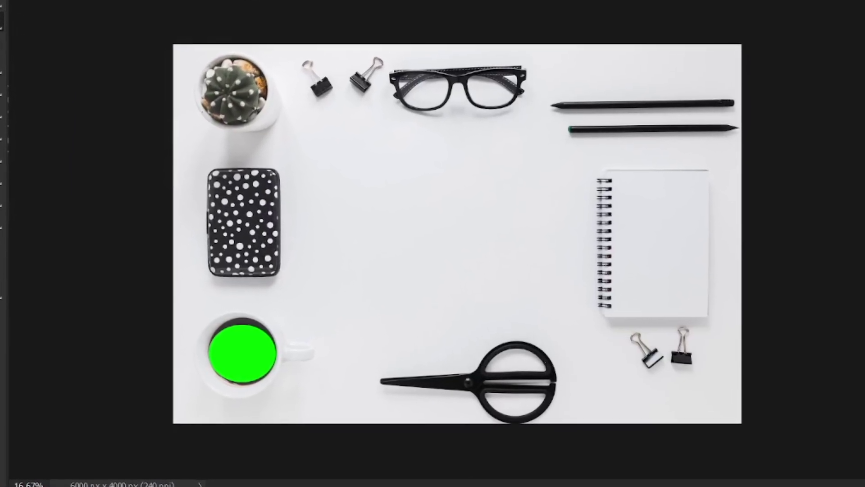